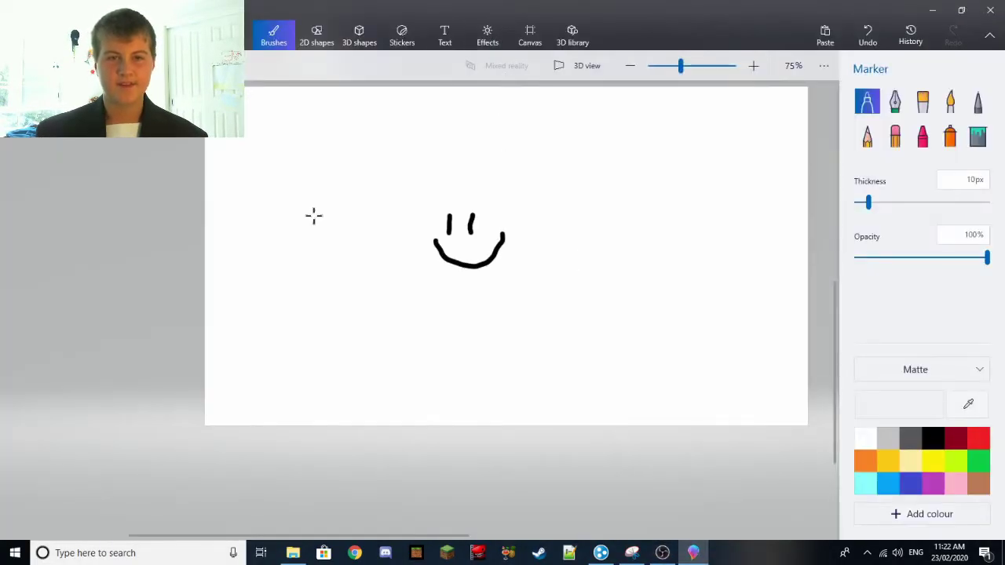
Step: Open the 2D print settings for the smiley drawing and choose Microsoft XPS Document Writer as the printer
{"action": "left_click", "coordinate": [17, 32]}
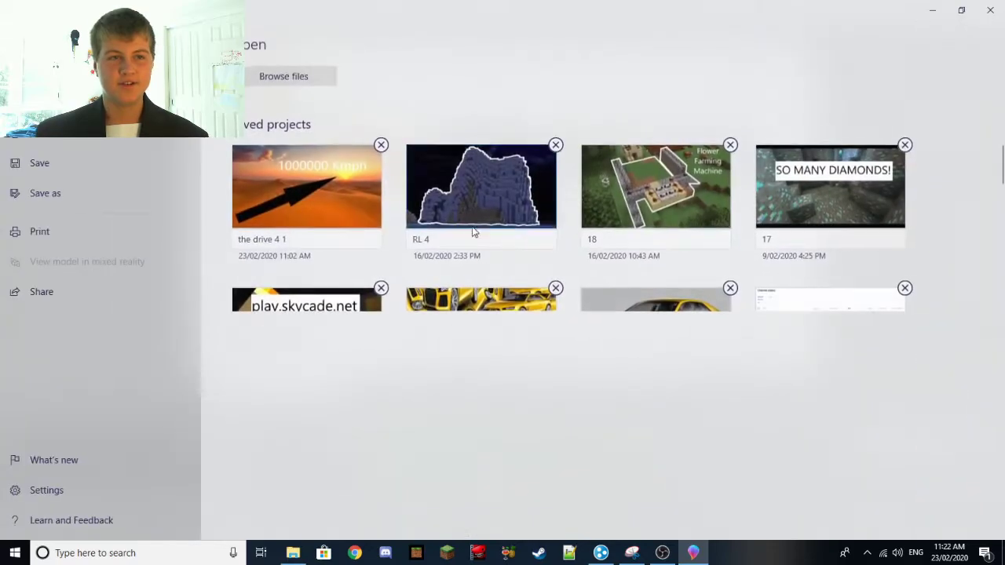
{"action": "left_click", "coordinate": [76, 238]}
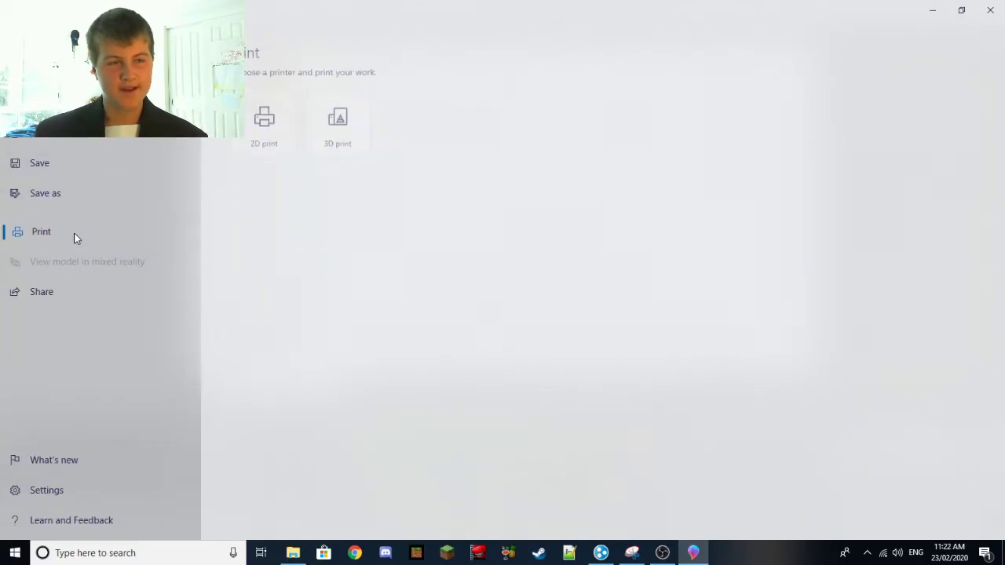
{"action": "left_click", "coordinate": [259, 110]}
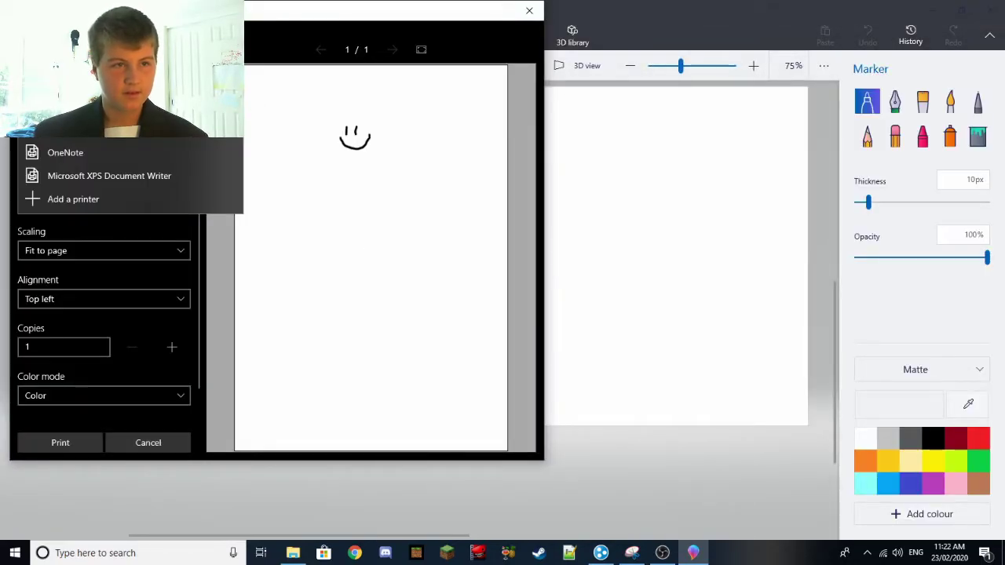
{"action": "left_click", "coordinate": [149, 176]}
{"action": "scroll", "coordinate": [115, 216], "scroll_direction": "down", "scroll_amount": 1}
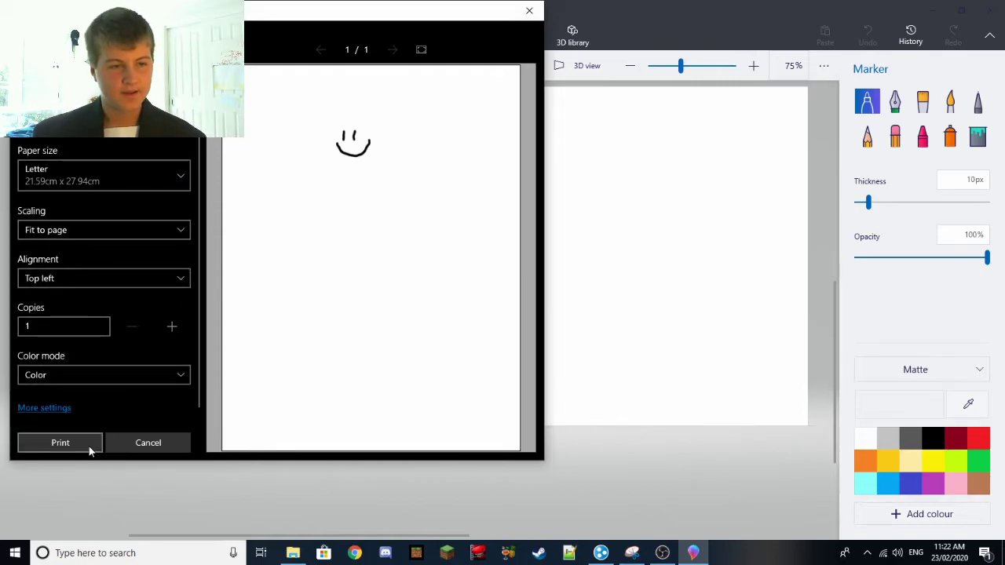
Step: Set the print color mode to Color and print the drawing
{"action": "left_click", "coordinate": [87, 375]}
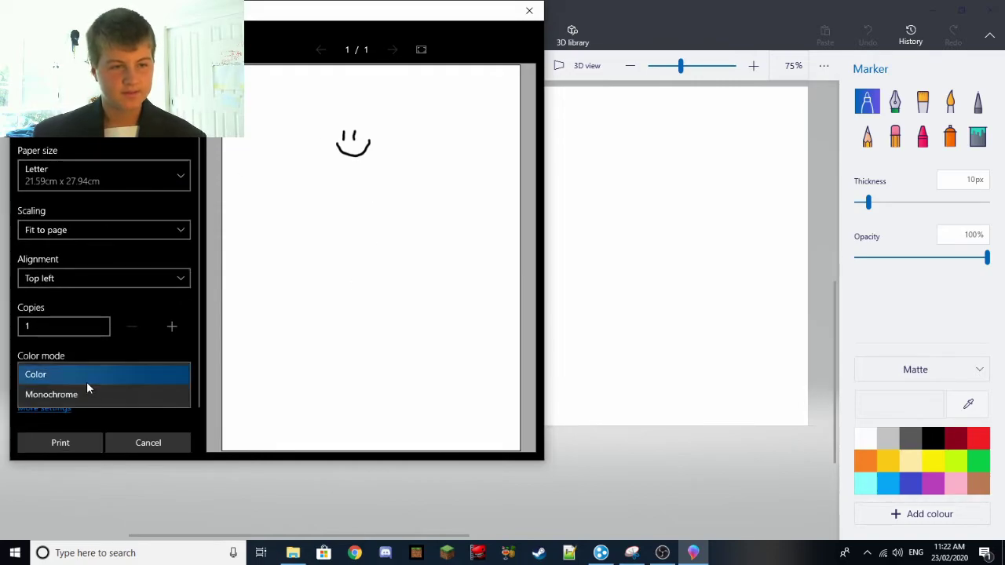
{"action": "left_click", "coordinate": [47, 375]}
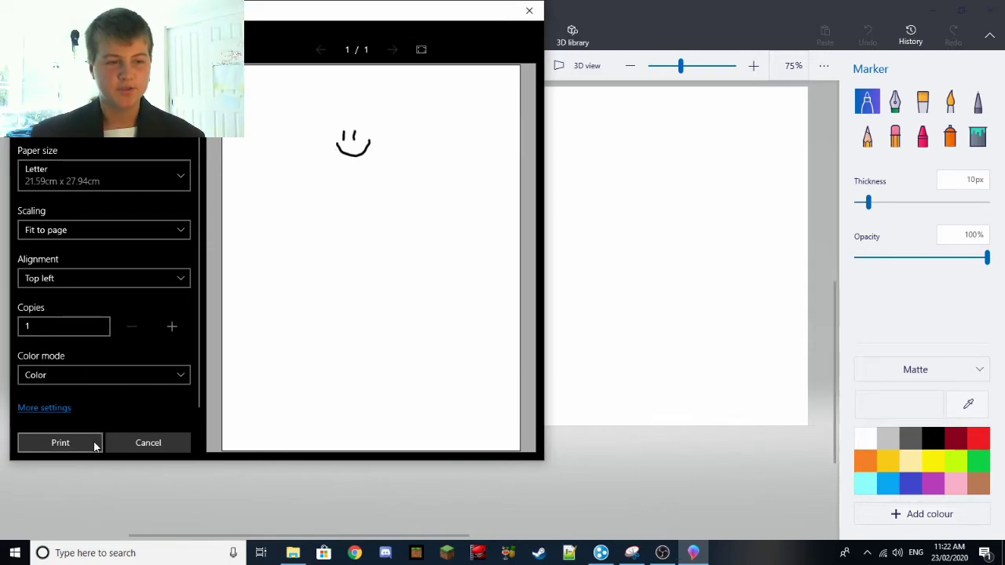
{"action": "left_click", "coordinate": [60, 443]}
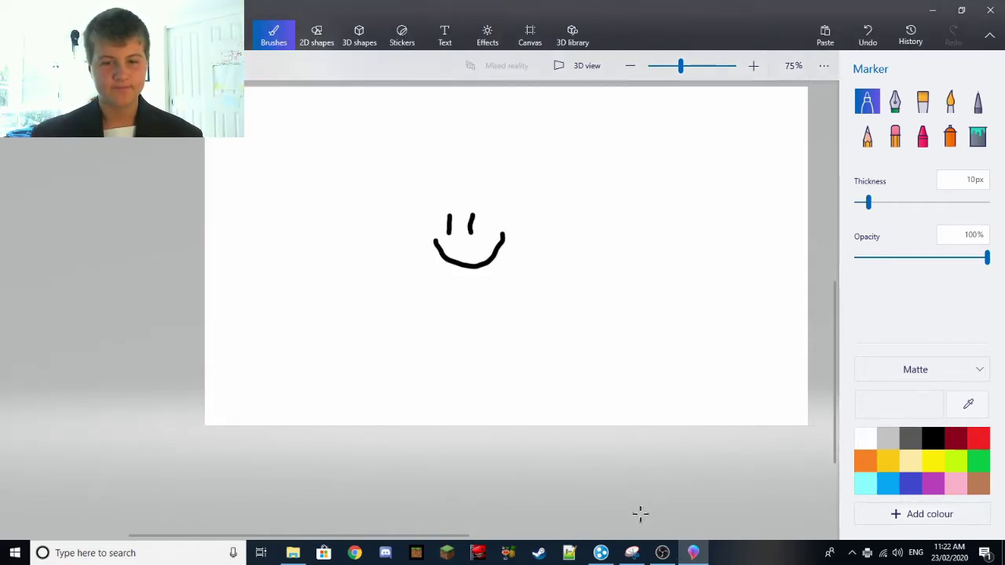
Step: Find and open Windows Performance Monitor
{"action": "left_click", "coordinate": [662, 553]}
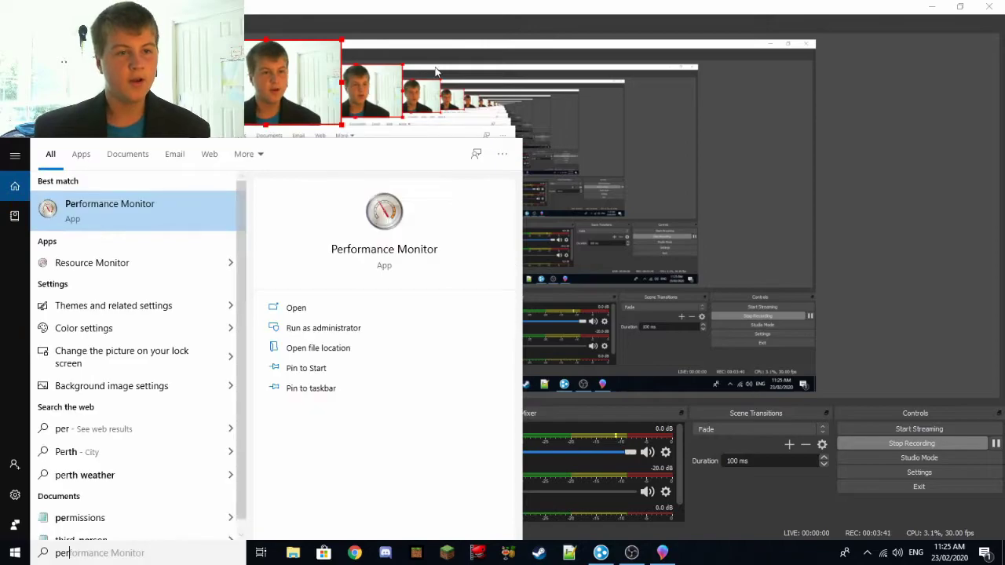
{"action": "key", "text": "Escape"}
{"action": "left_click_drag", "start_coordinate": [630, 453], "coordinate": [568, 456]}
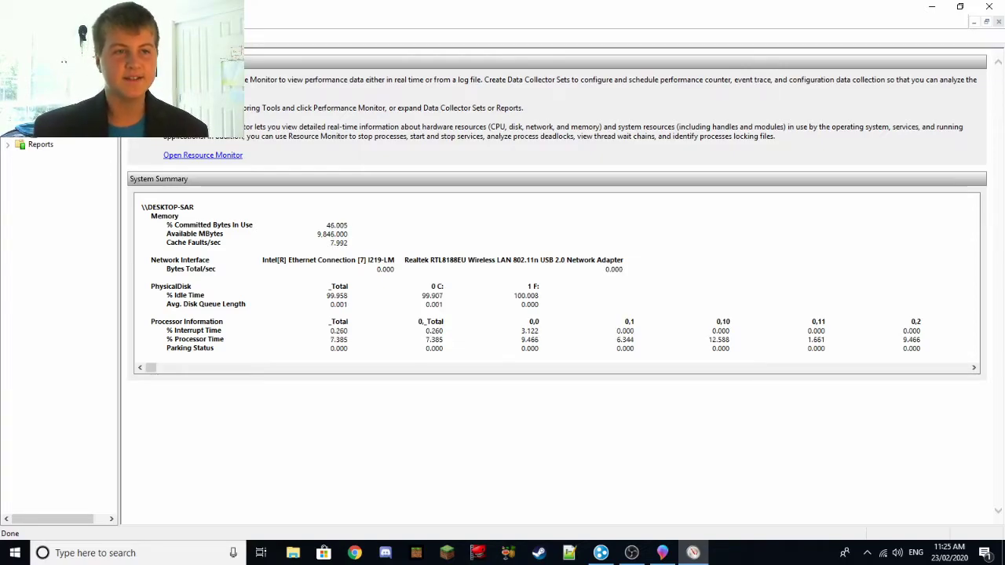
Step: Start a new Data Collector Set and choose to create it manually (Advanced)
{"action": "right_click", "coordinate": [355, 135]}
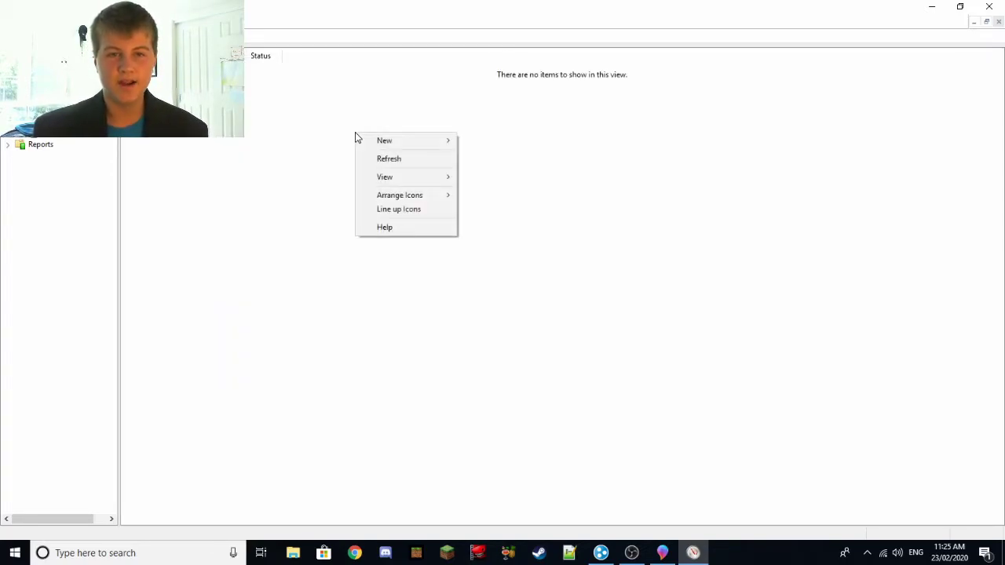
{"action": "mouse_move", "coordinate": [391, 146]}
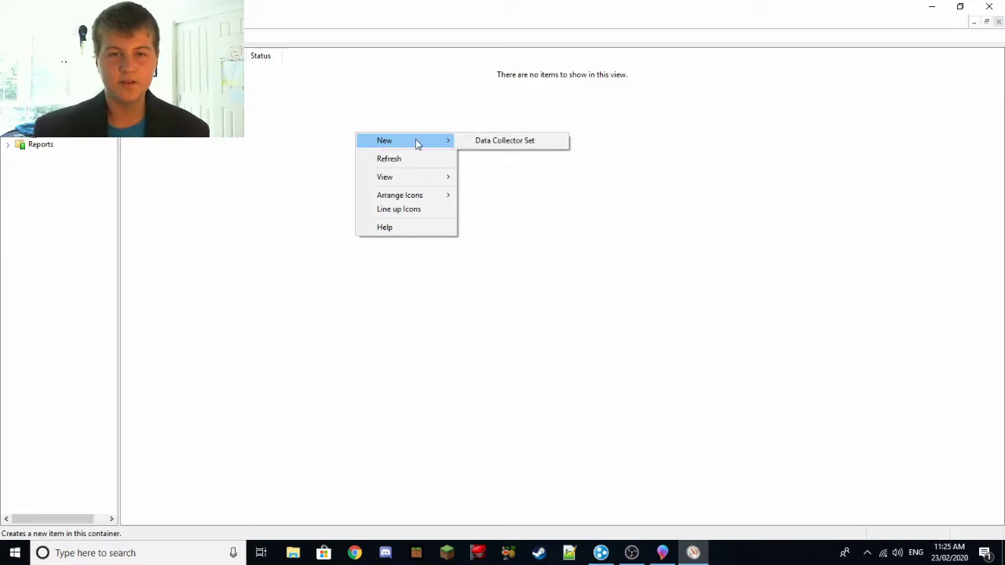
{"action": "left_click", "coordinate": [476, 144]}
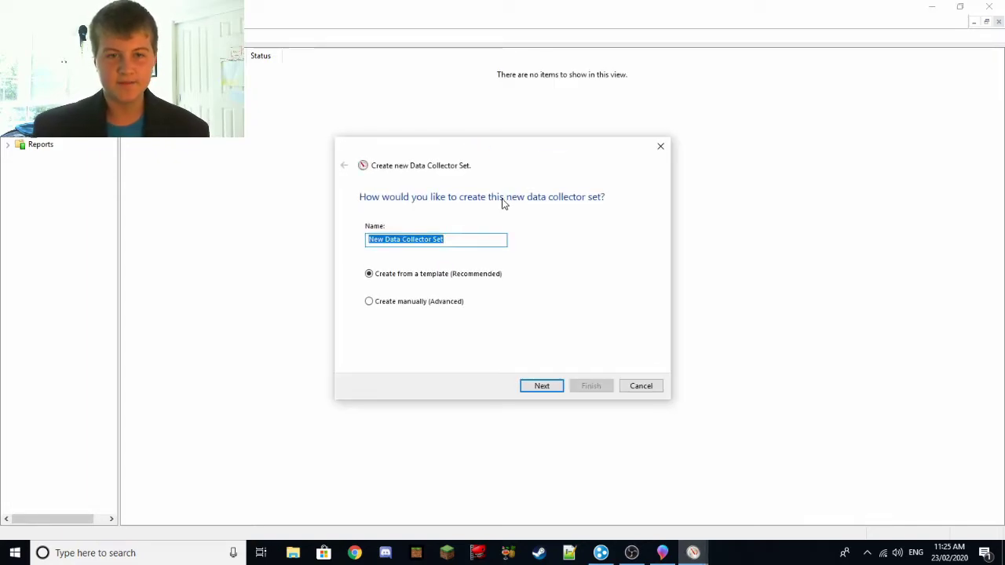
{"action": "left_click", "coordinate": [369, 308]}
Step: Check the processor model in System Information, and name the new data collector set "CPU i7 8700 x 10"
{"action": "triple_click", "coordinate": [453, 240]}
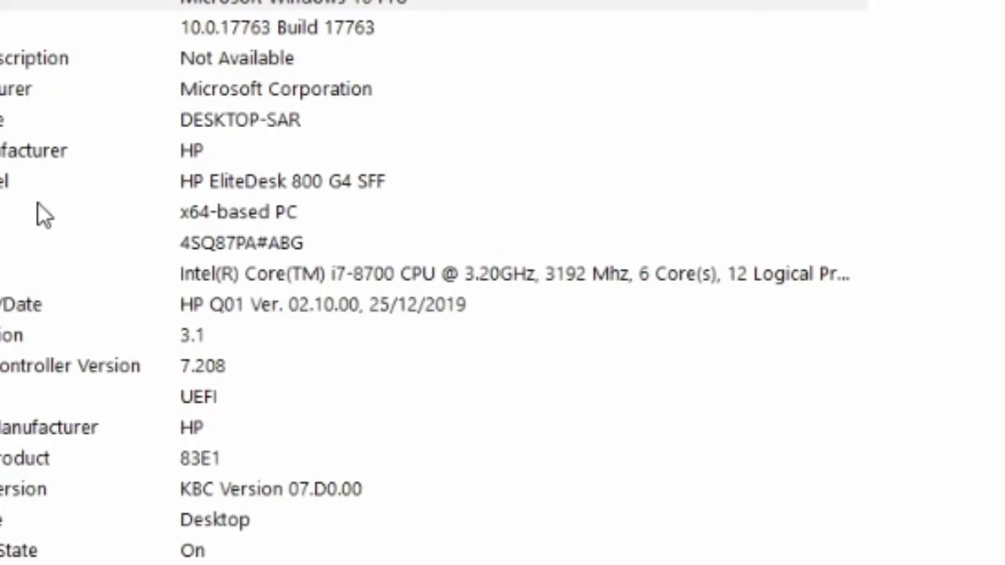
{"action": "left_click", "coordinate": [160, 274]}
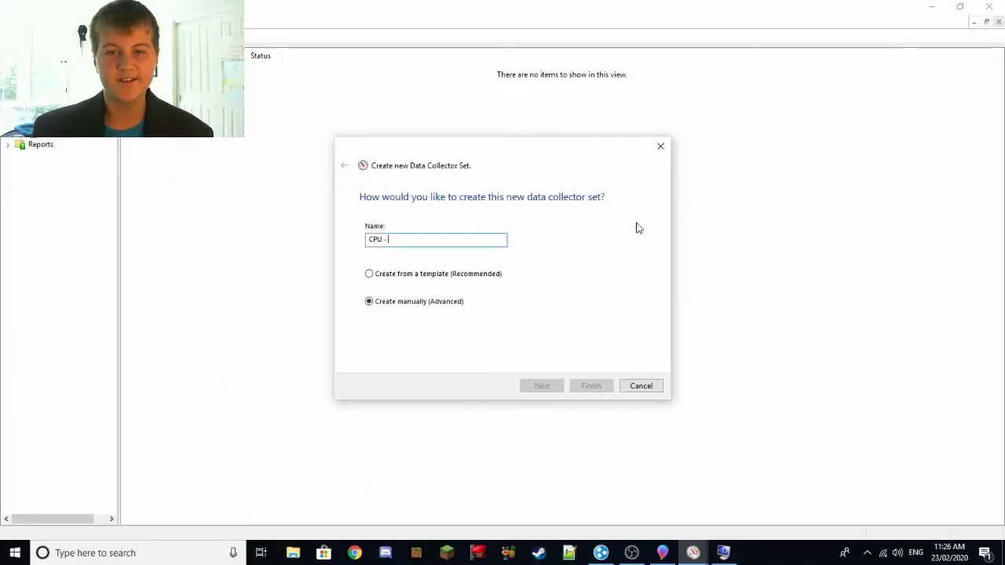
{"action": "key", "text": "BackSpace"}
{"action": "type", "text": "C"}
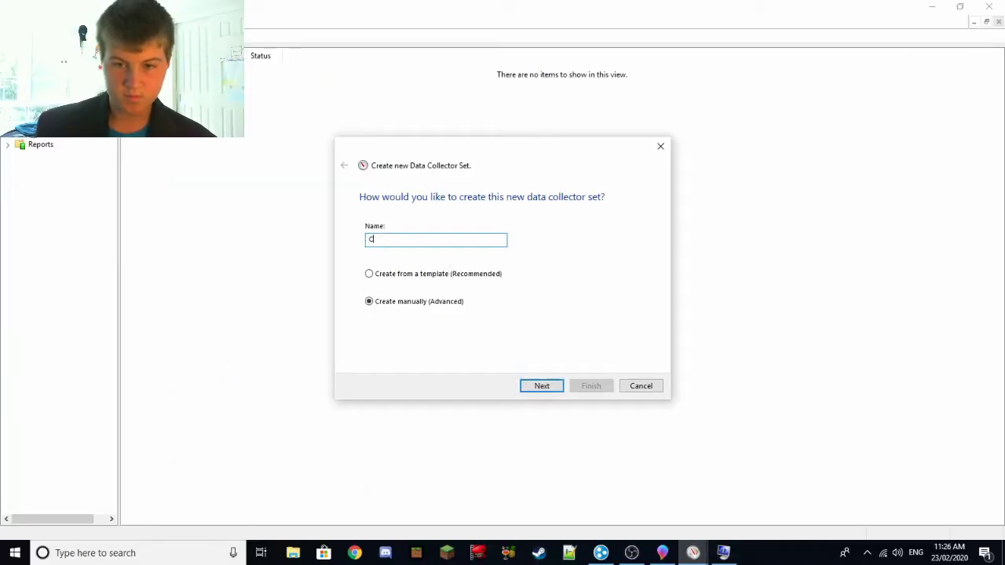
{"action": "type", "text": "PU"}
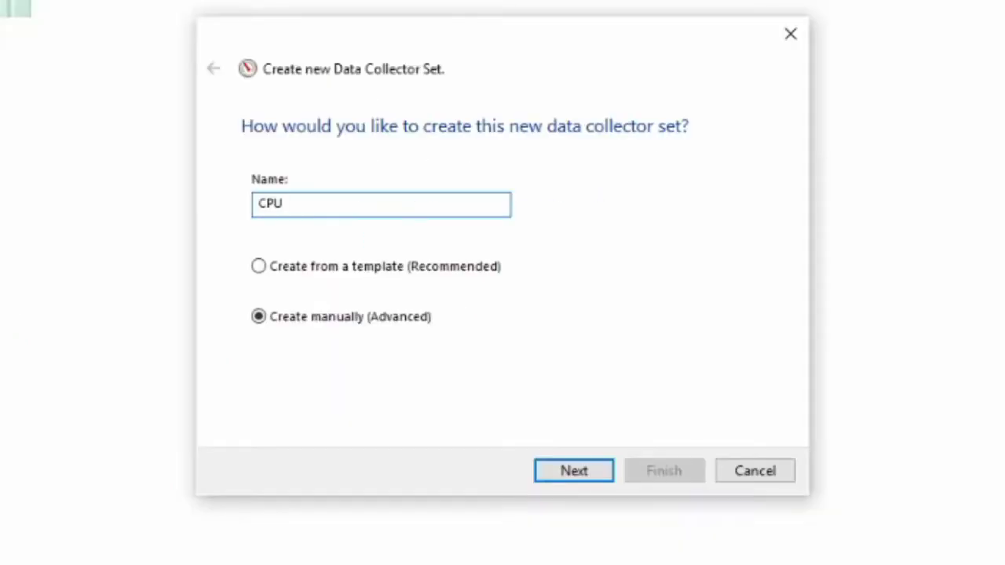
{"action": "type", "text": " -"}
{"action": "key", "text": "BackSpace"}
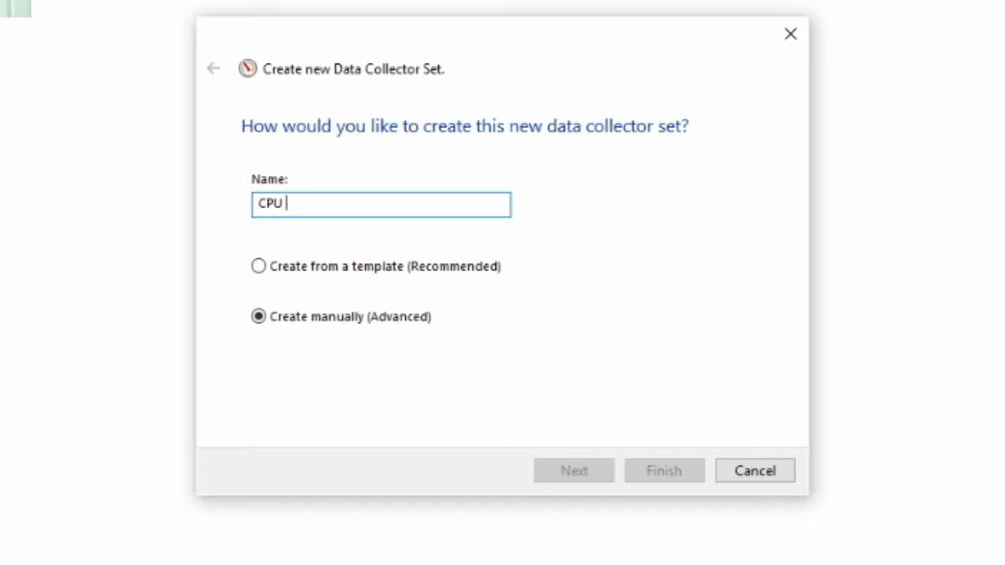
{"action": "key", "text": "BackSpace"}
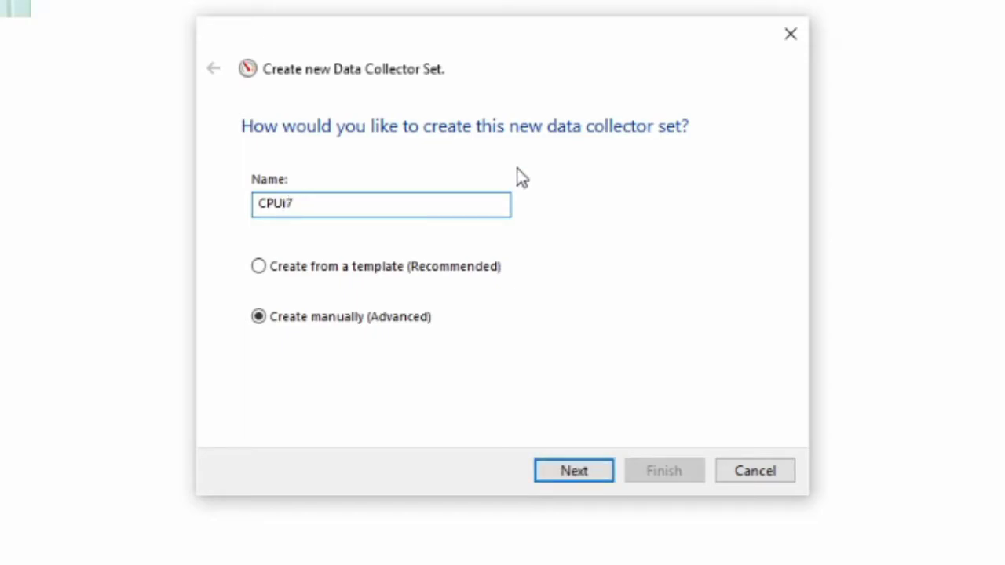
{"action": "type", "text": "i7 87"}
{"action": "left_click", "coordinate": [287, 204]}
{"action": "type", "text": "8700 x 10"}
{"action": "left_click", "coordinate": [574, 471]}
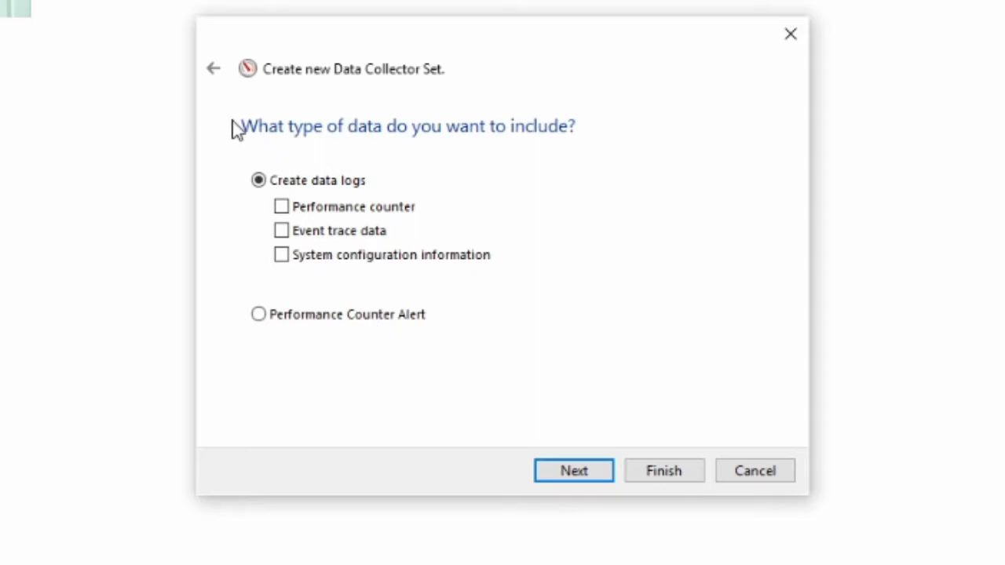
Step: Go back to the set's naming page, recheck the manual (Advanced) creation option and return to the data types
{"action": "left_click", "coordinate": [213, 68]}
{"action": "left_click", "coordinate": [274, 318]}
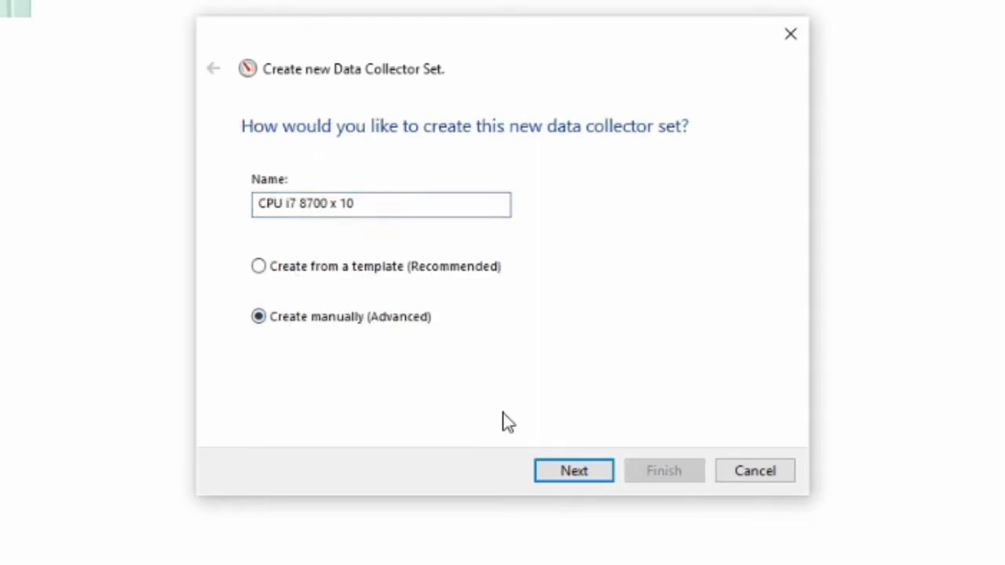
{"action": "left_click", "coordinate": [550, 470]}
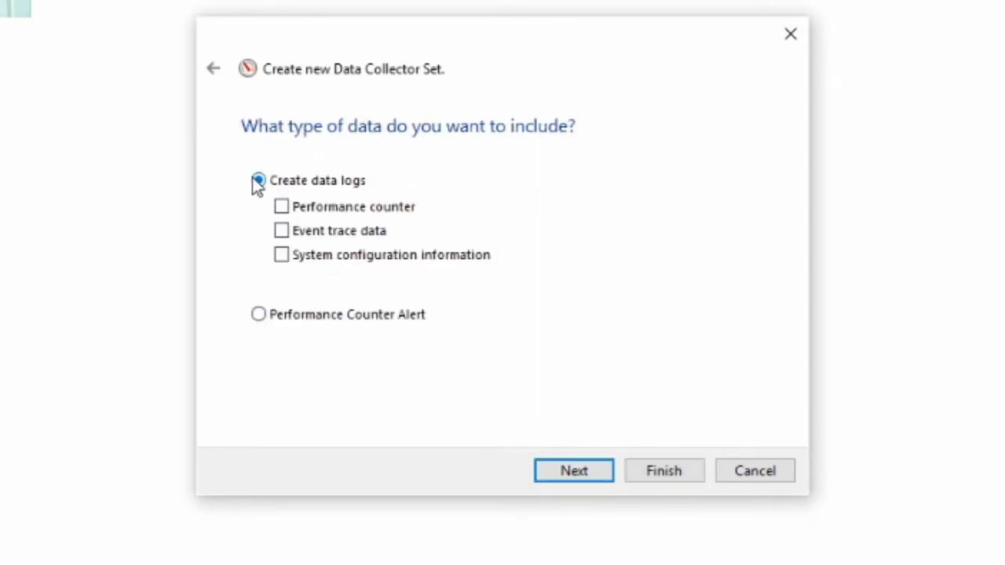
Step: Include performance counter, event trace data and system configuration information in the set's data logs
{"action": "left_click", "coordinate": [281, 207]}
{"action": "left_click", "coordinate": [281, 231]}
{"action": "left_click", "coordinate": [282, 256]}
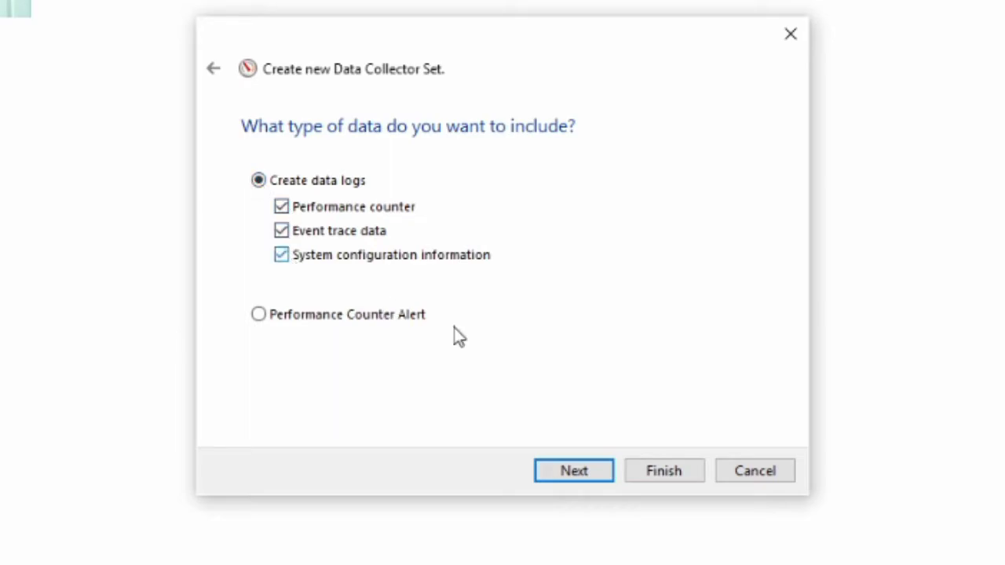
{"action": "left_click", "coordinate": [563, 474]}
Step: Add the Processor counters for instance 10 of the local computer to the logged performance counters
{"action": "left_click", "coordinate": [611, 204]}
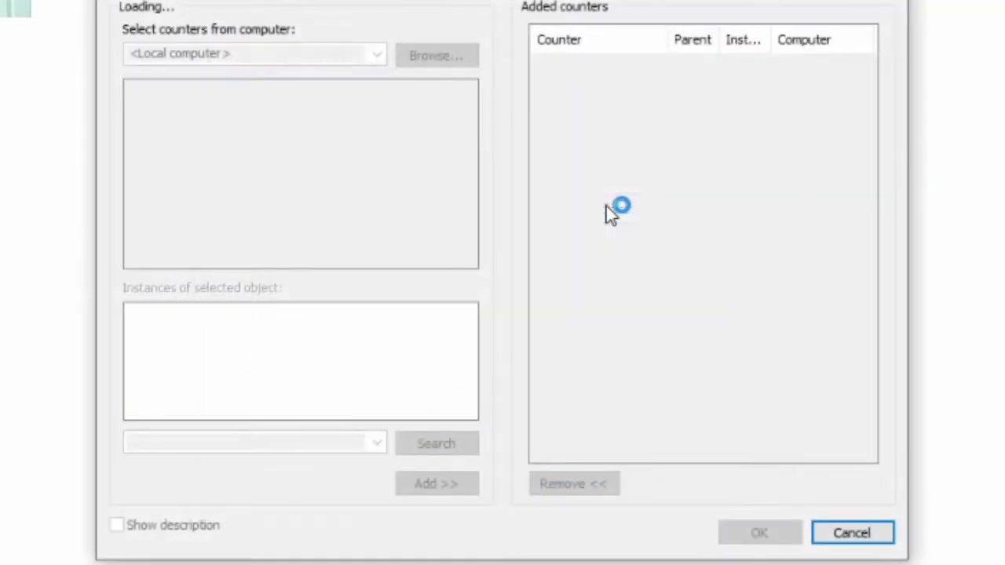
{"action": "scroll", "coordinate": [333, 193], "scroll_direction": "down", "scroll_amount": 2}
{"action": "scroll", "coordinate": [334, 193], "scroll_direction": "up", "scroll_amount": 4}
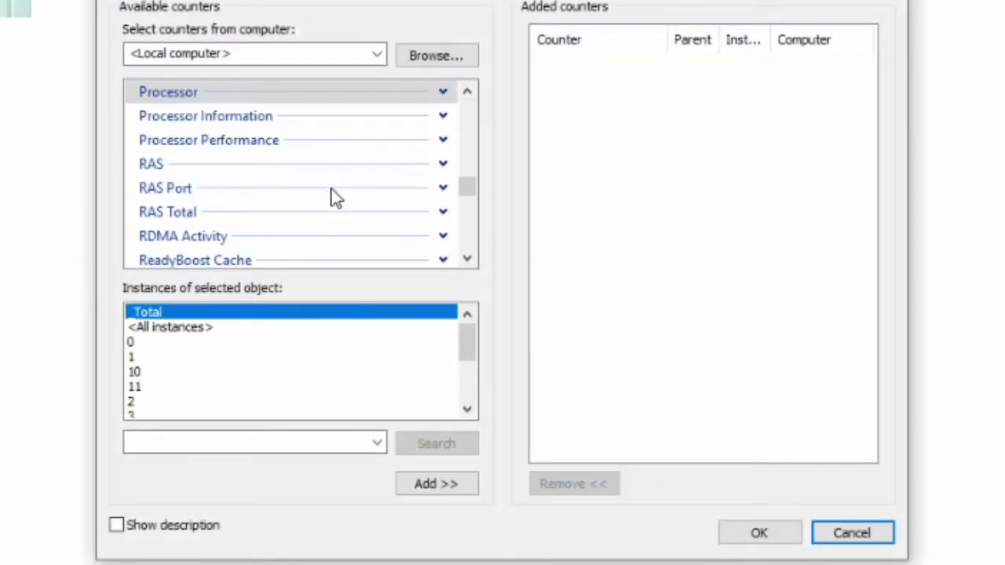
{"action": "scroll", "coordinate": [403, 150], "scroll_direction": "down", "scroll_amount": 1}
{"action": "left_click", "coordinate": [442, 151]}
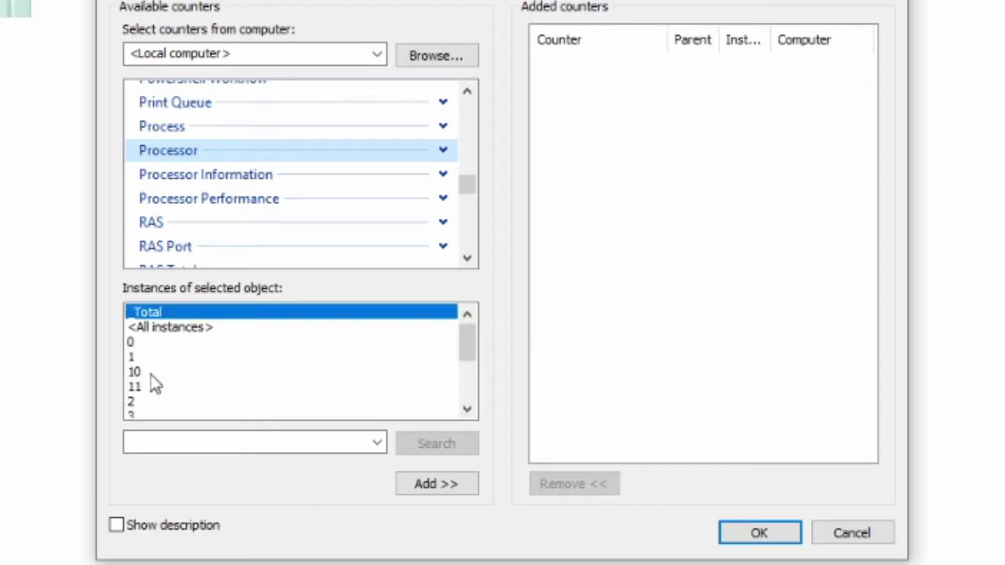
{"action": "left_click", "coordinate": [177, 371]}
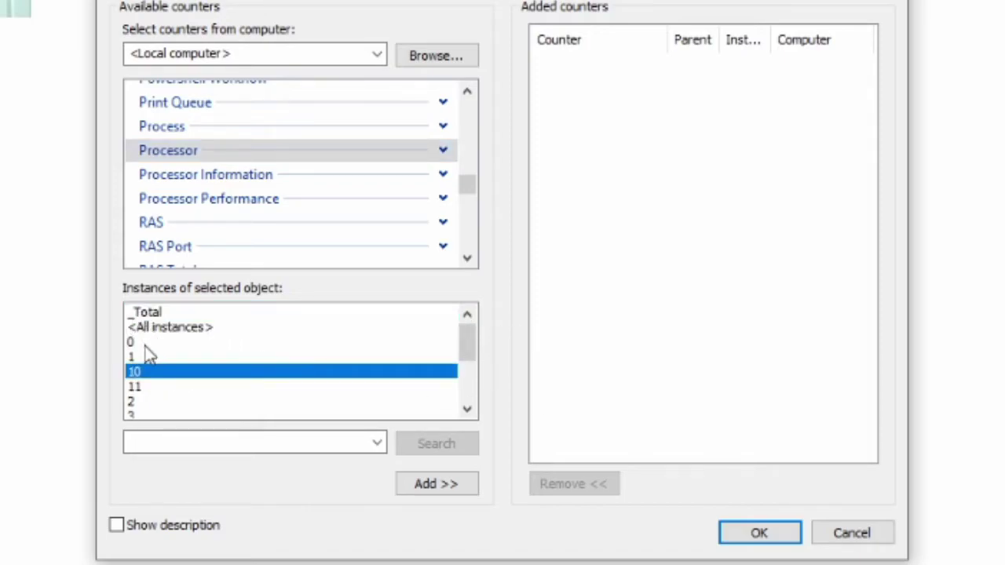
{"action": "left_click", "coordinate": [441, 483]}
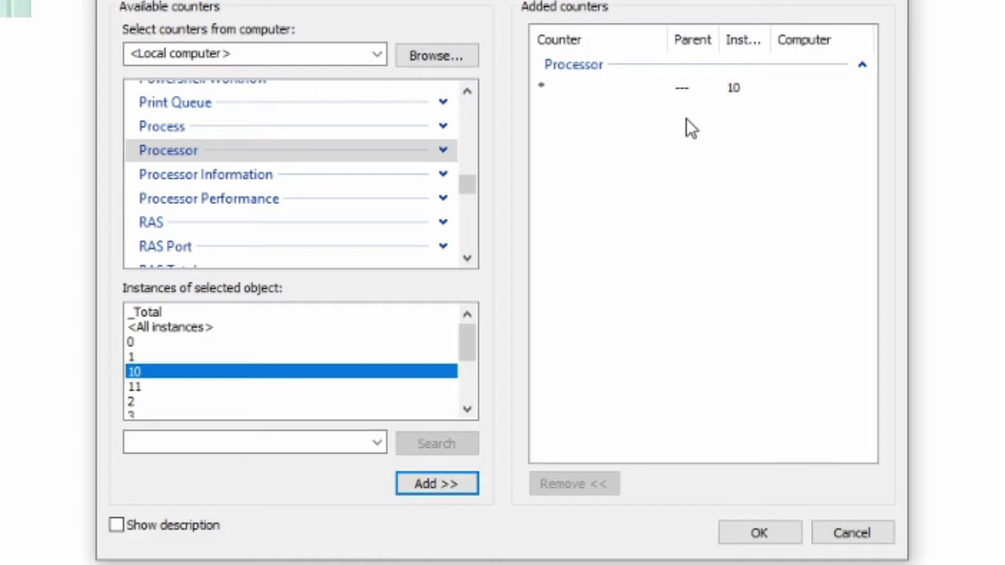
{"action": "left_click", "coordinate": [691, 91]}
{"action": "left_click", "coordinate": [575, 195]}
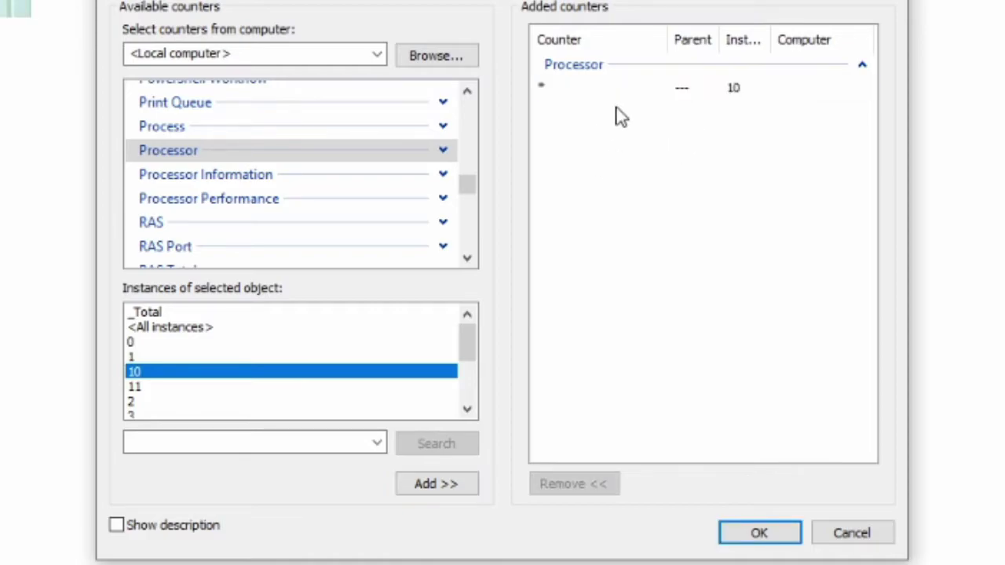
{"action": "left_click", "coordinate": [646, 90]}
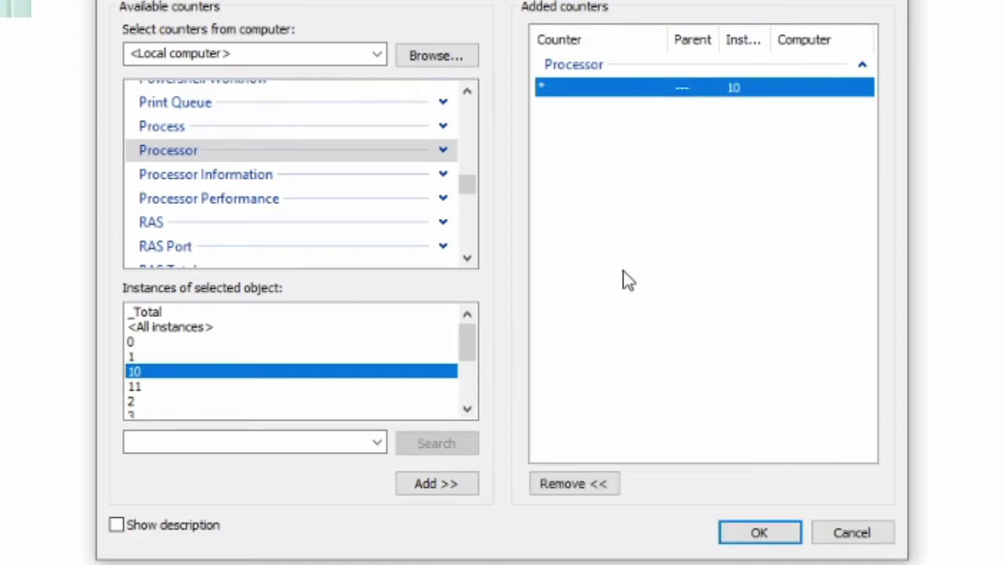
{"action": "left_click", "coordinate": [662, 351]}
{"action": "left_click", "coordinate": [762, 532]}
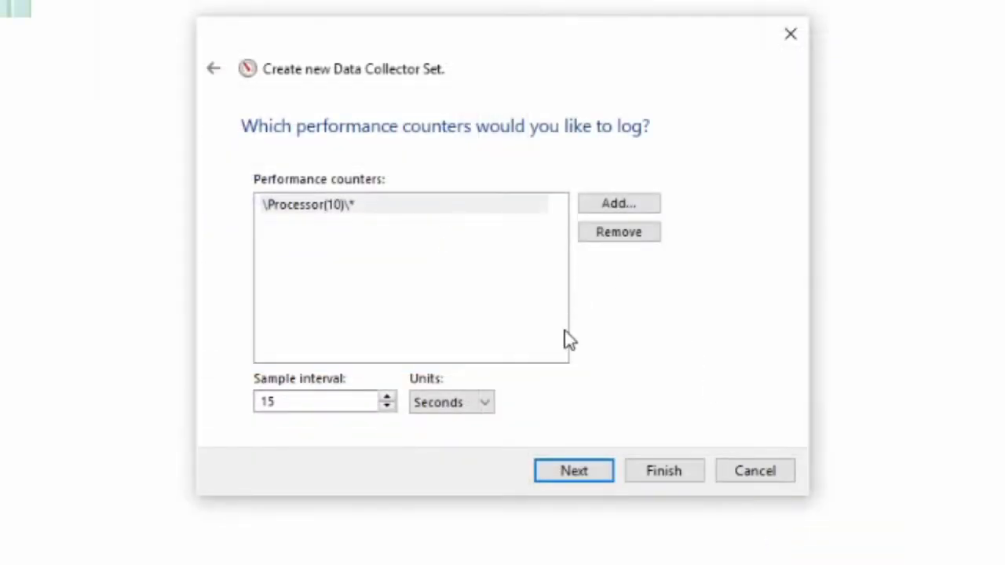
Step: Keep the logged Processor counters and enable the Disk Class Driver Tracing Provider as the set's event trace provider
{"action": "left_click", "coordinate": [605, 475]}
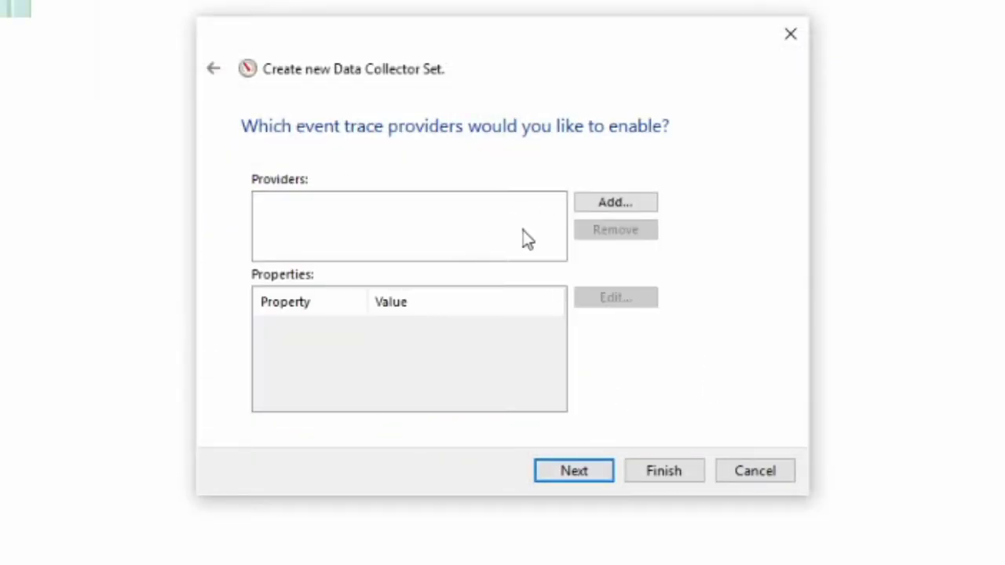
{"action": "left_click", "coordinate": [620, 207]}
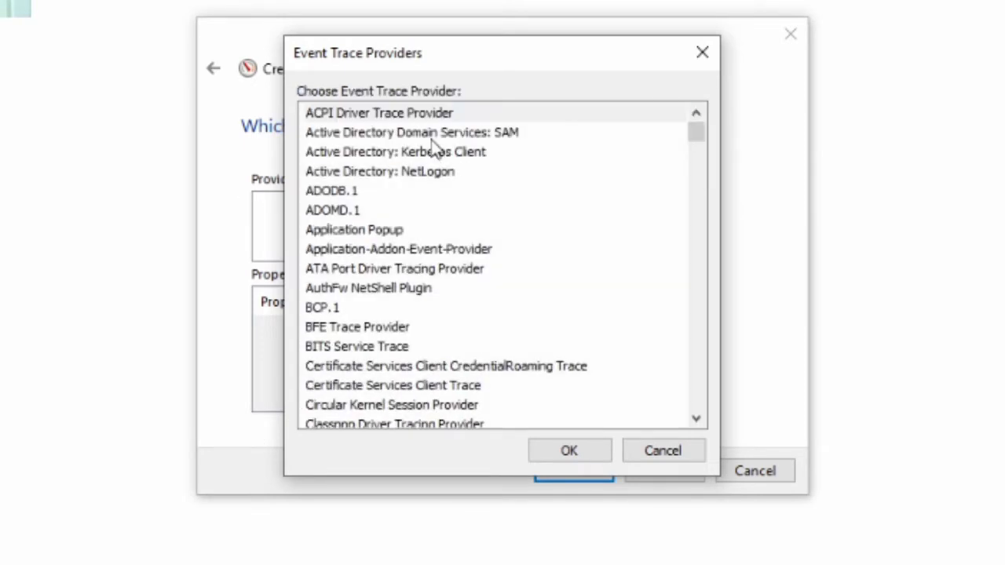
{"action": "scroll", "coordinate": [462, 234], "scroll_direction": "down", "scroll_amount": 2}
{"action": "scroll", "coordinate": [461, 231], "scroll_direction": "down", "scroll_amount": 9}
{"action": "scroll", "coordinate": [460, 232], "scroll_direction": "up", "scroll_amount": 10}
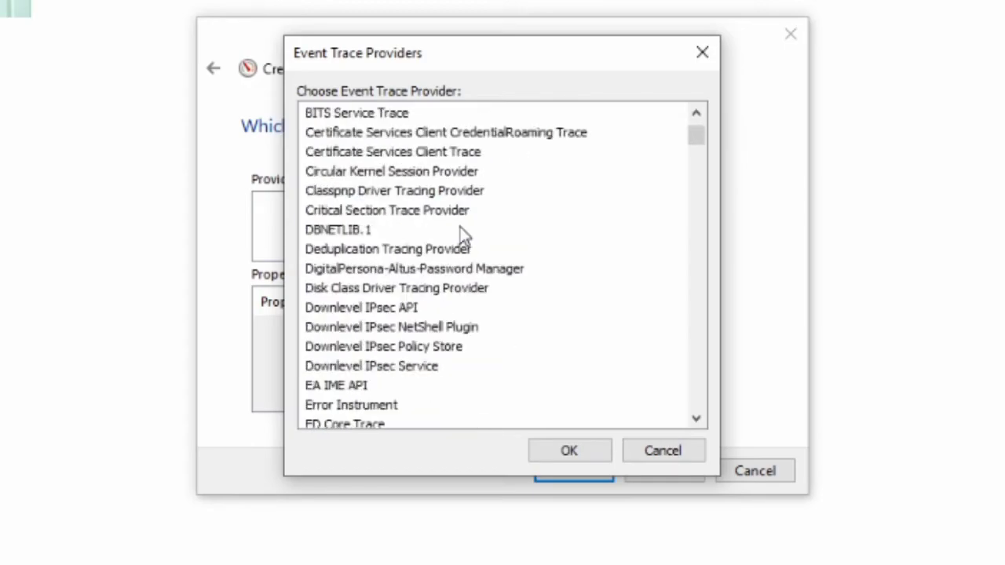
{"action": "scroll", "coordinate": [449, 240], "scroll_direction": "up", "scroll_amount": 1}
{"action": "scroll", "coordinate": [446, 235], "scroll_direction": "down", "scroll_amount": 5}
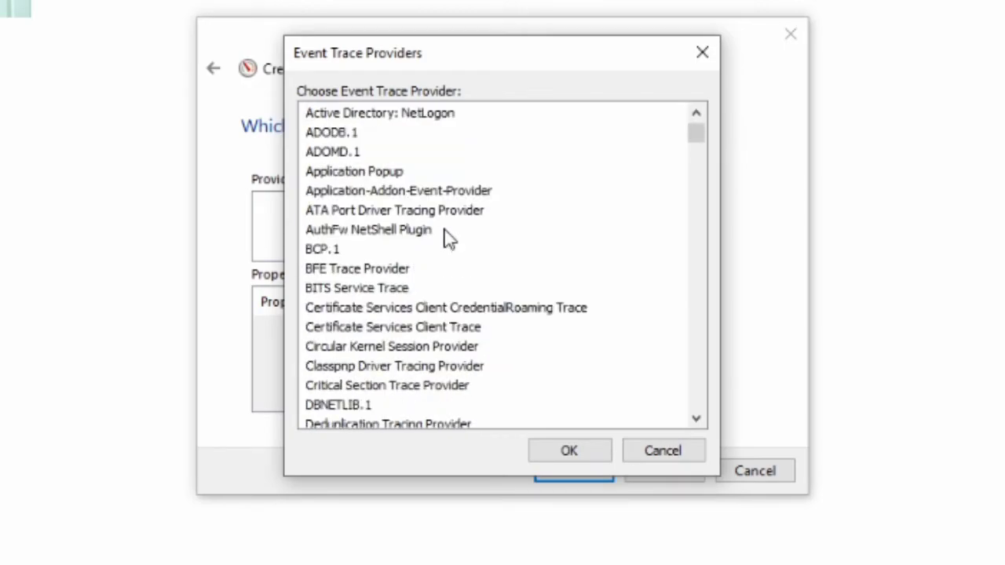
{"action": "scroll", "coordinate": [444, 235], "scroll_direction": "up", "scroll_amount": 1}
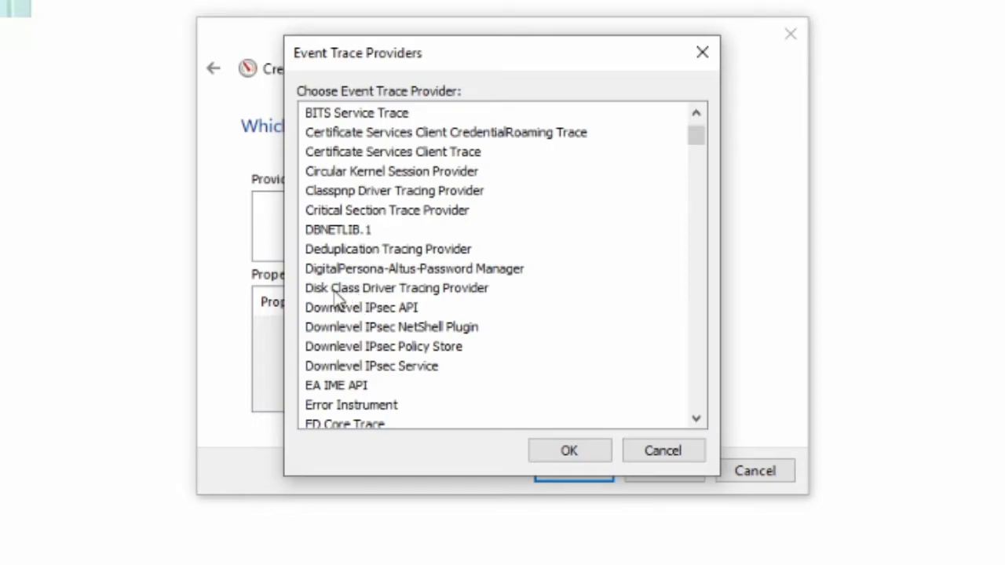
{"action": "left_click", "coordinate": [476, 290]}
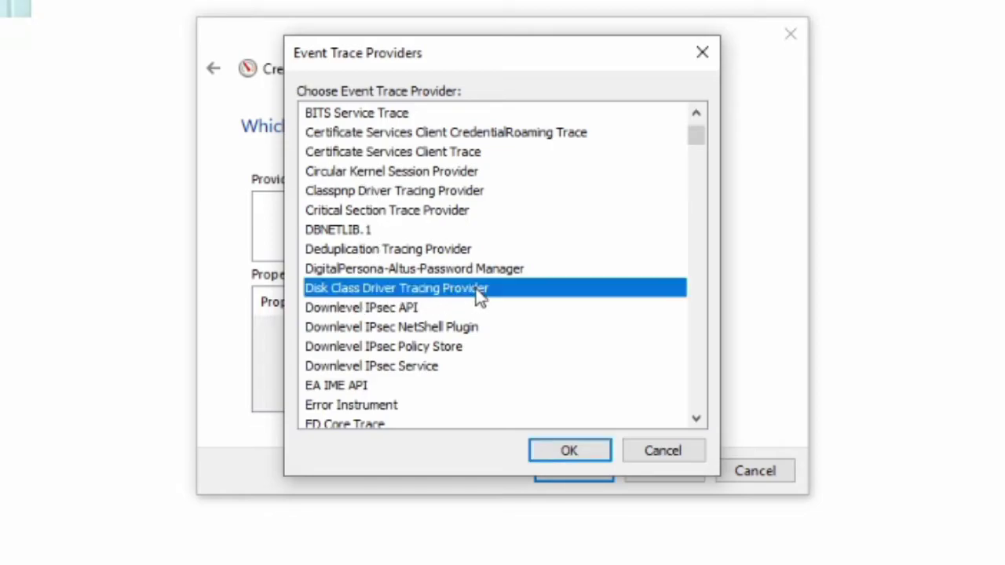
{"action": "left_click", "coordinate": [570, 456]}
{"action": "left_click", "coordinate": [585, 481]}
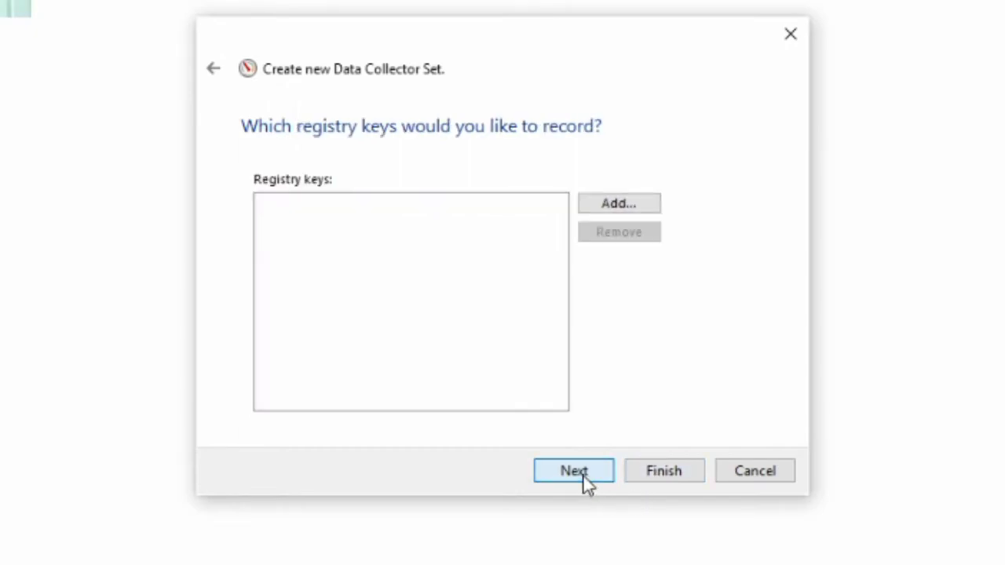
Step: Add the registry key HKLM\SOFTWARE\CPU\10 to the keys the set records
{"action": "left_click", "coordinate": [605, 206]}
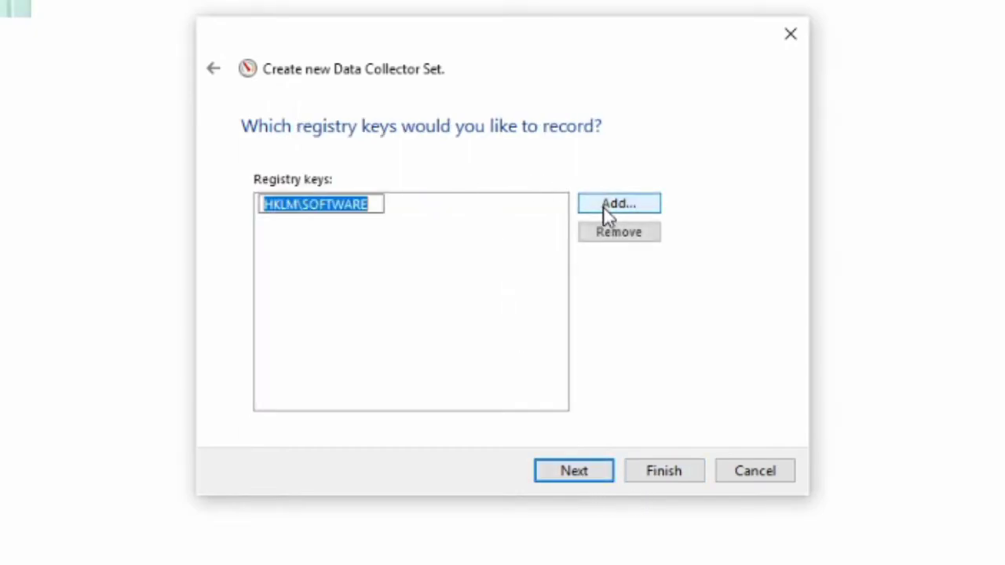
{"action": "left_click", "coordinate": [375, 210]}
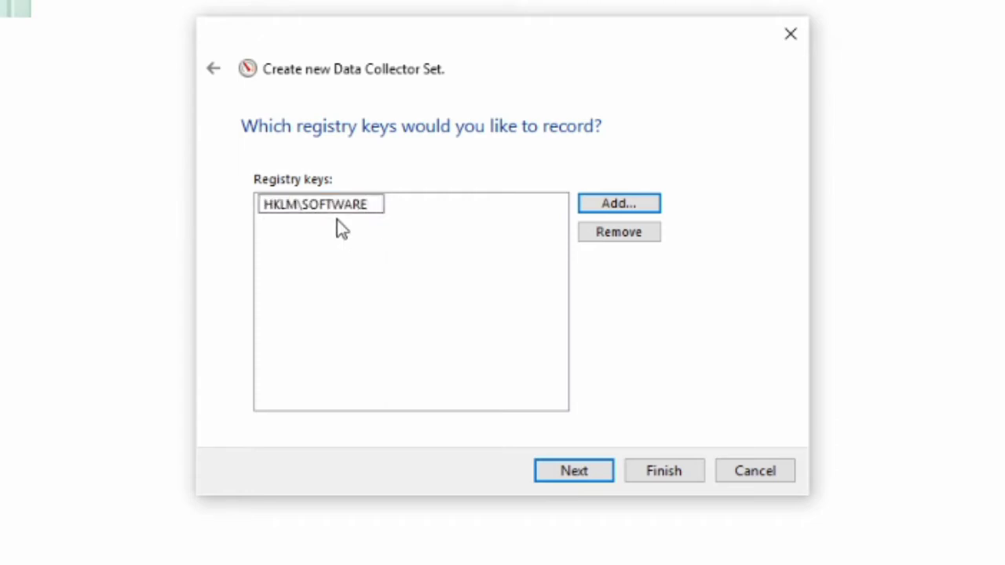
{"action": "type", "text": "\\SOFTWARE\\CPU\\"}
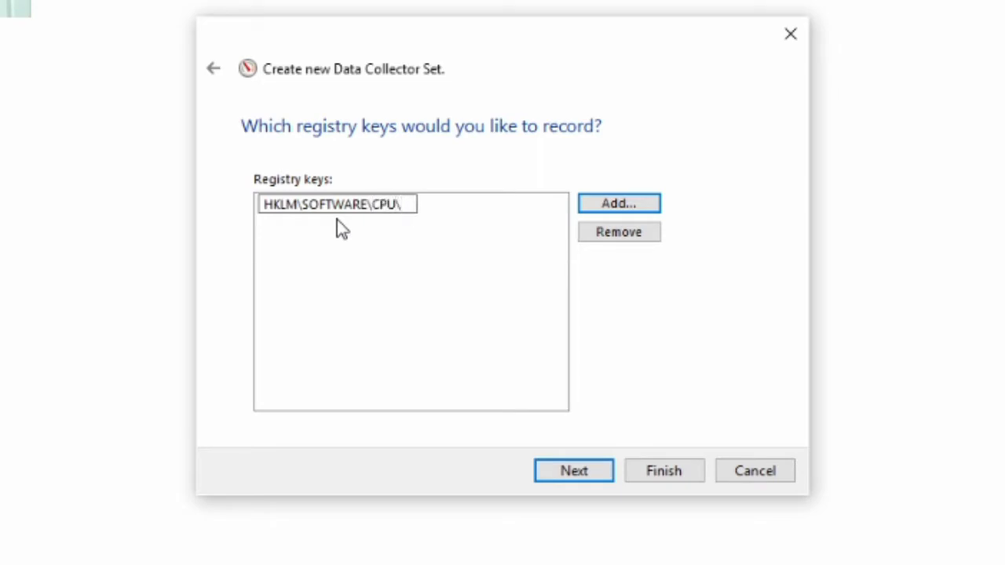
{"action": "type", "text": "10"}
{"action": "left_click", "coordinate": [558, 469]}
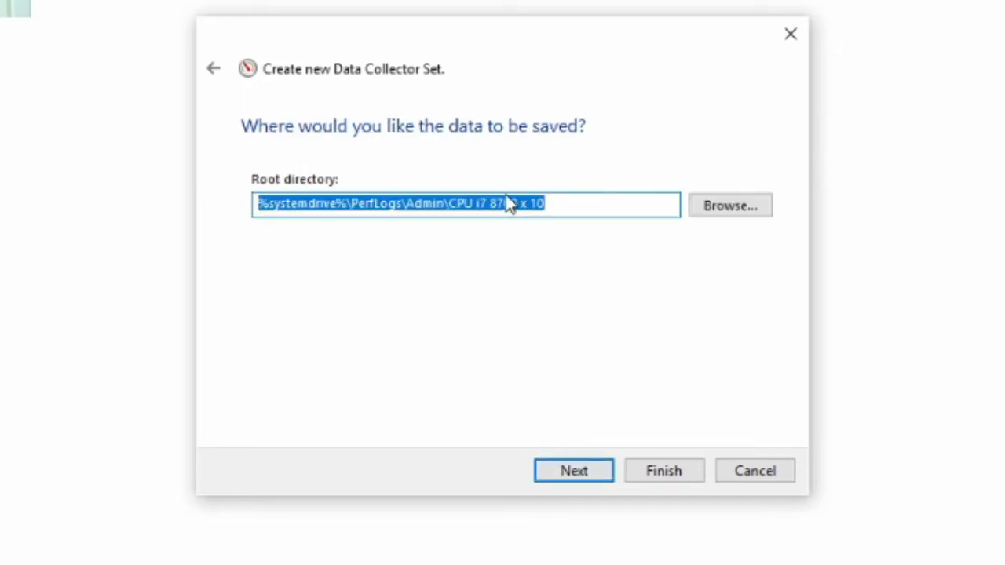
Step: Save the data collector set with the suggested root directory and default run-as account, and start it
{"action": "left_click", "coordinate": [585, 206]}
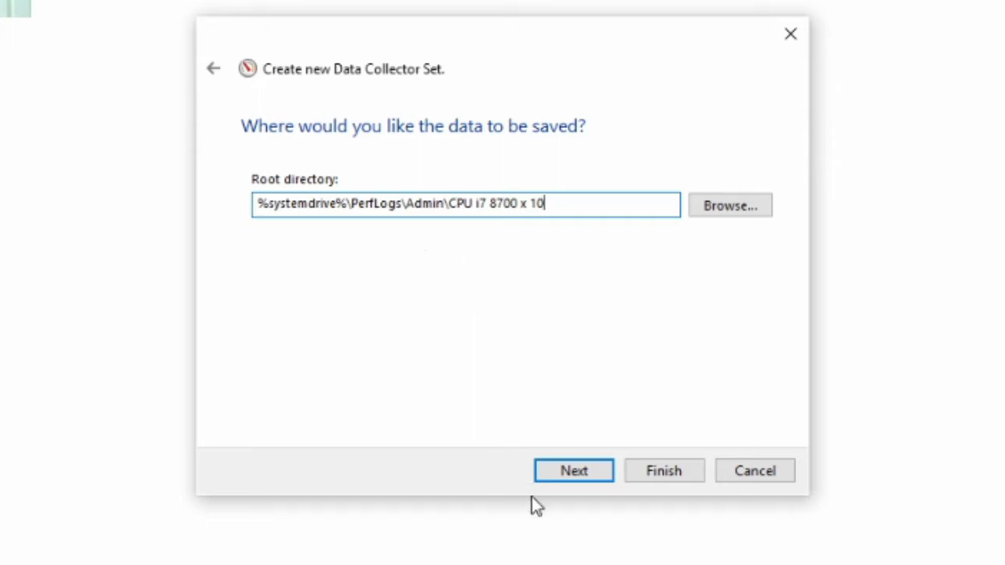
{"action": "left_click", "coordinate": [565, 475]}
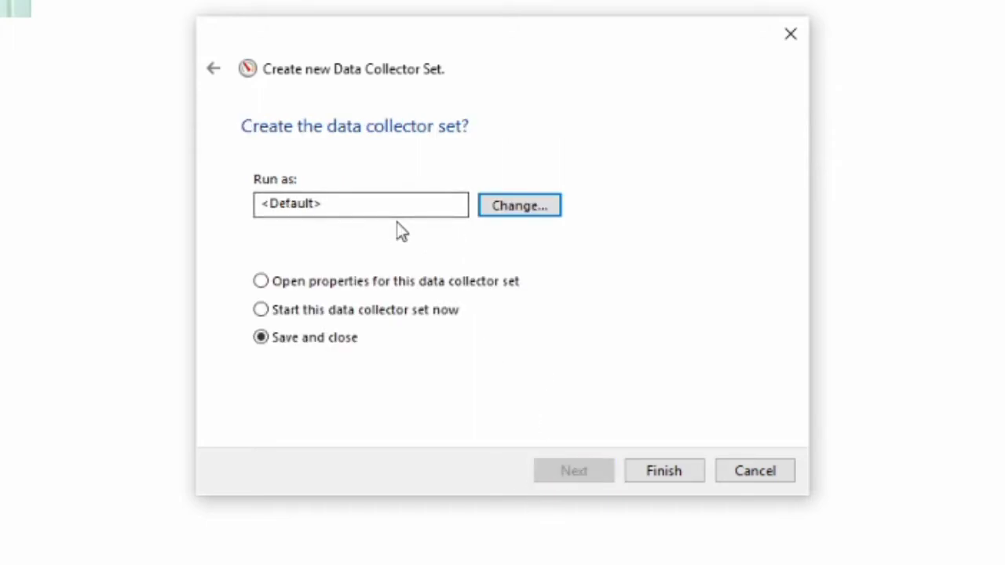
{"action": "left_click", "coordinate": [650, 473]}
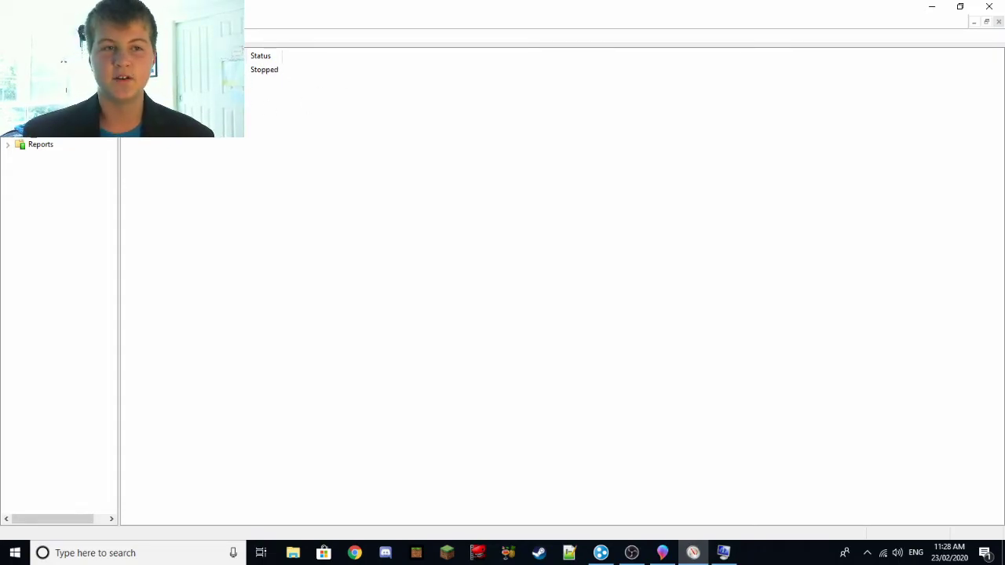
{"action": "right_click", "coordinate": [229, 69]}
{"action": "left_click", "coordinate": [246, 78]}
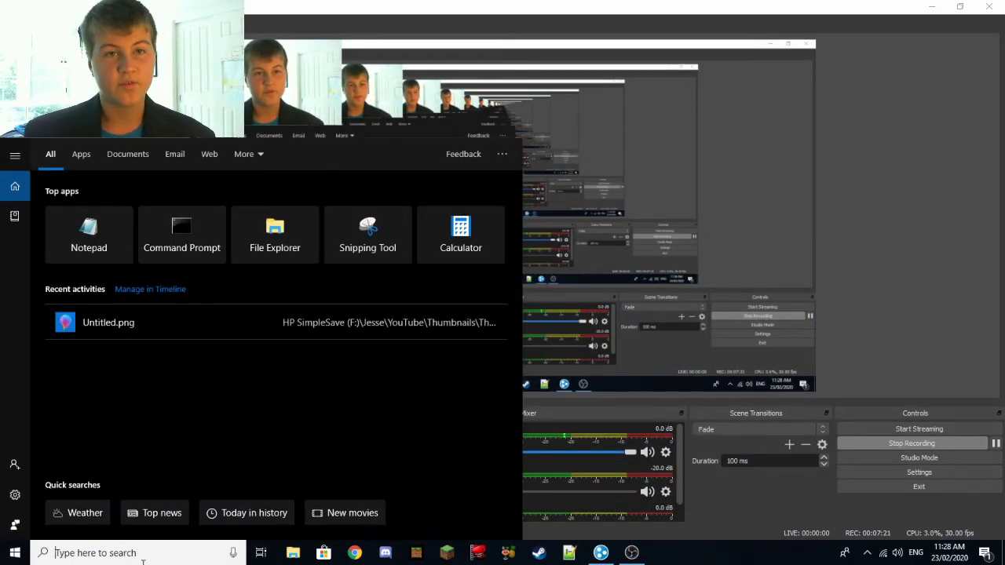
Step: Search Windows for System Information, open it in a maximized window and examine the Processor entry
{"action": "type", "text": "s"}
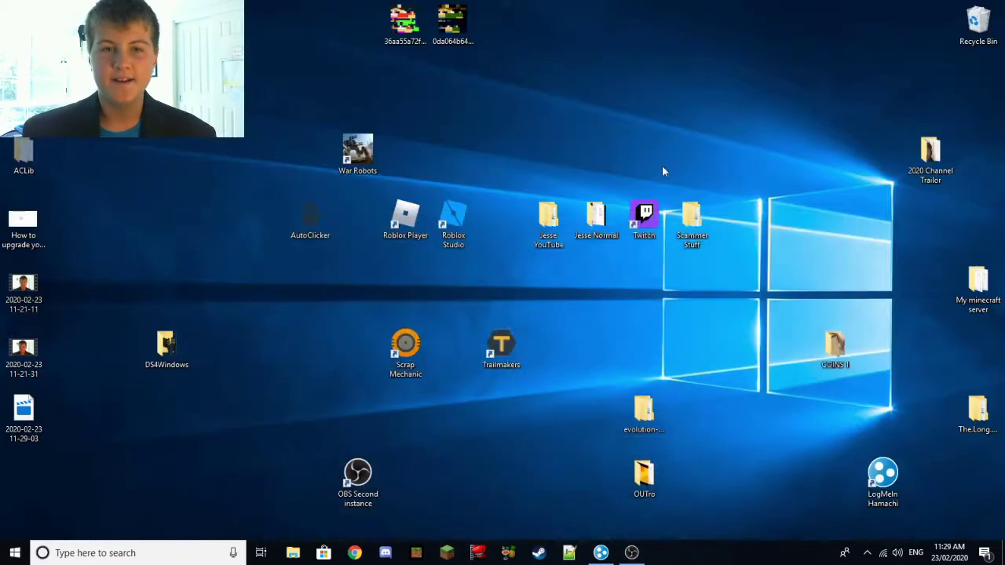
{"action": "left_click", "coordinate": [120, 553]}
{"action": "type", "text": "sy"}
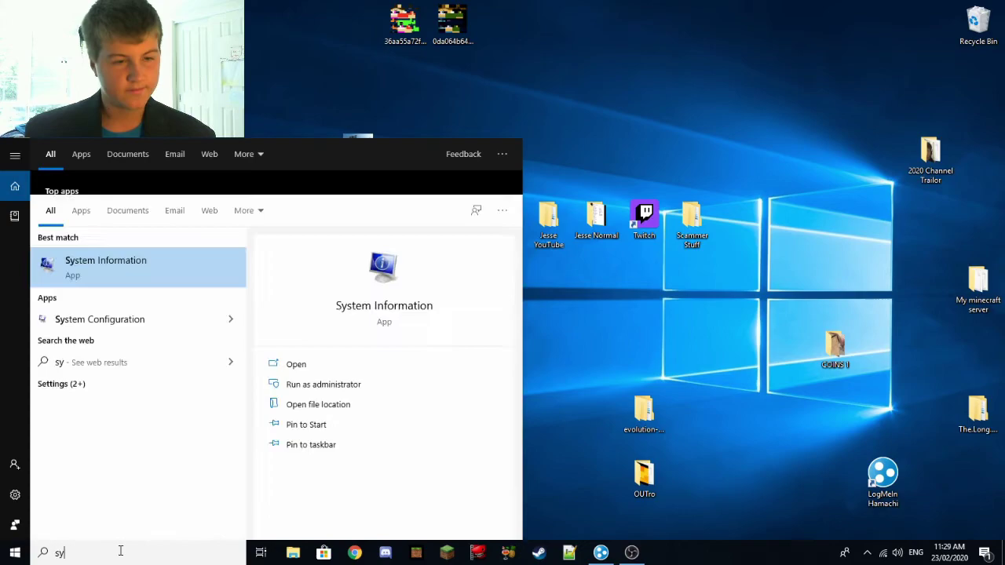
{"action": "type", "text": "s"}
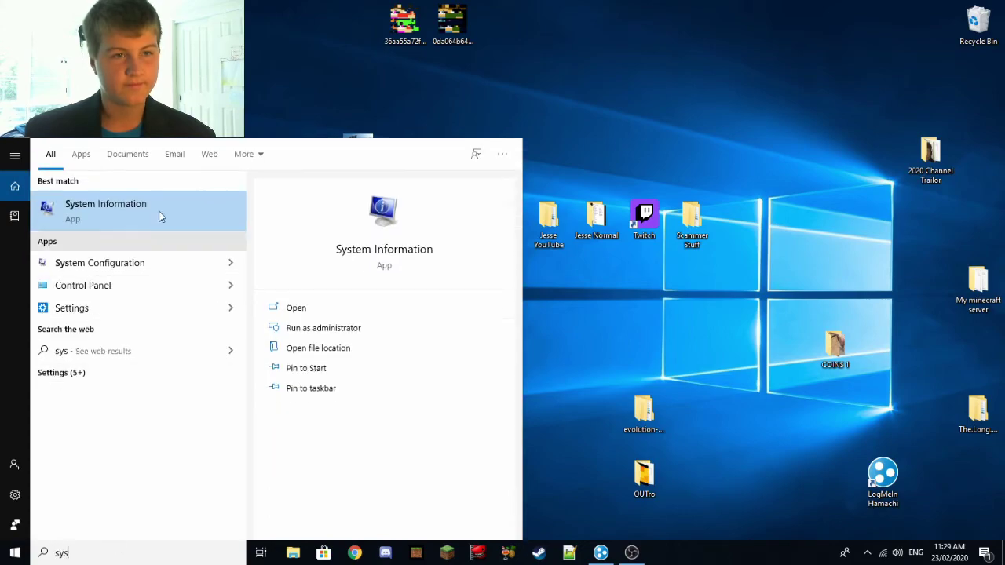
{"action": "left_click", "coordinate": [107, 211]}
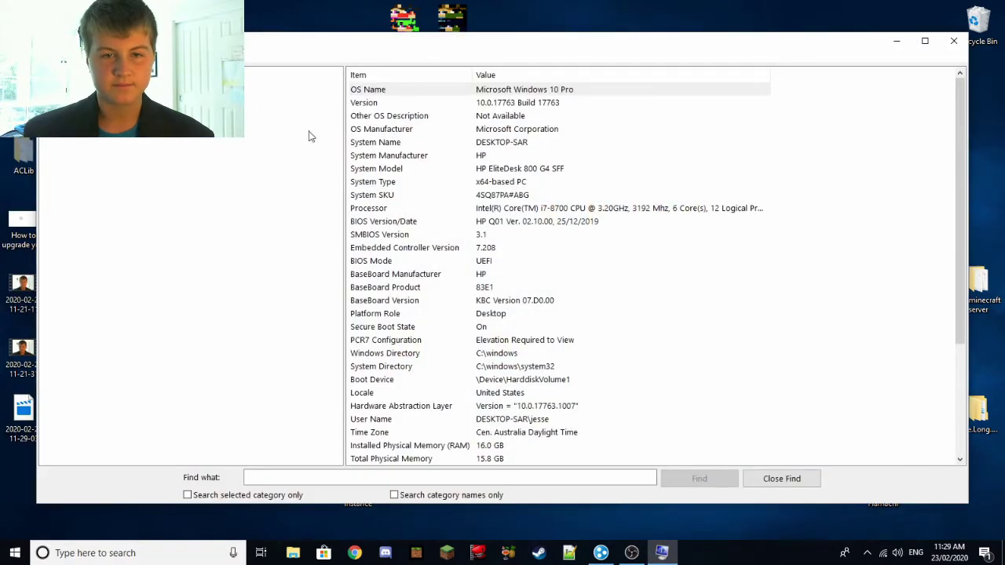
{"action": "left_click", "coordinate": [533, 209]}
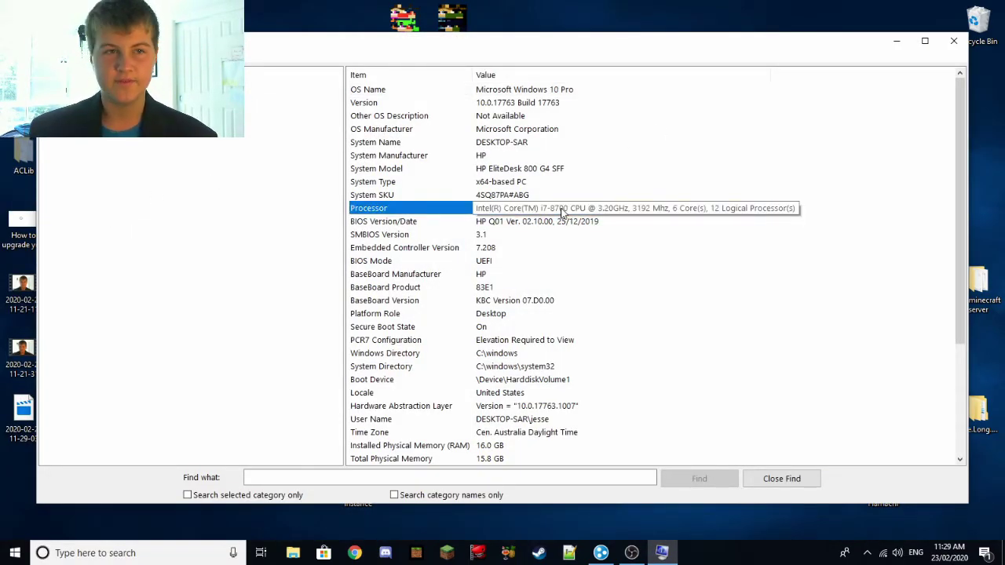
{"action": "left_click", "coordinate": [925, 40]}
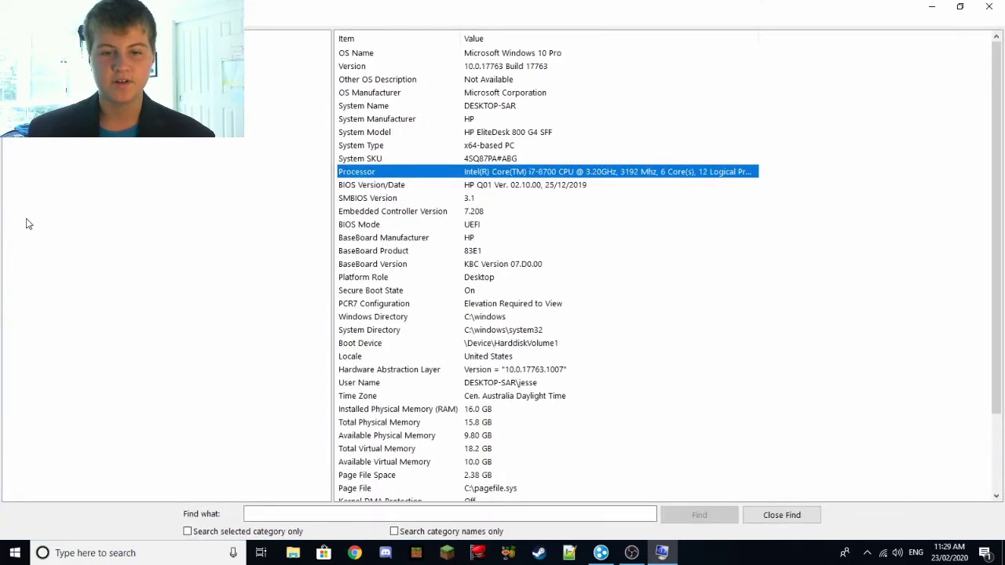